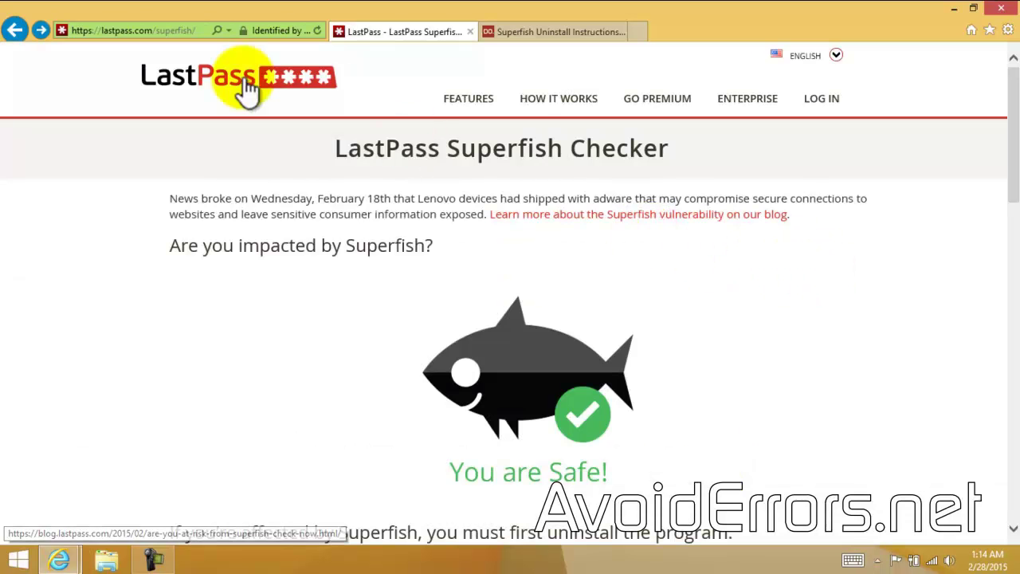
{"action": "left_click", "coordinate": [104, 32]}
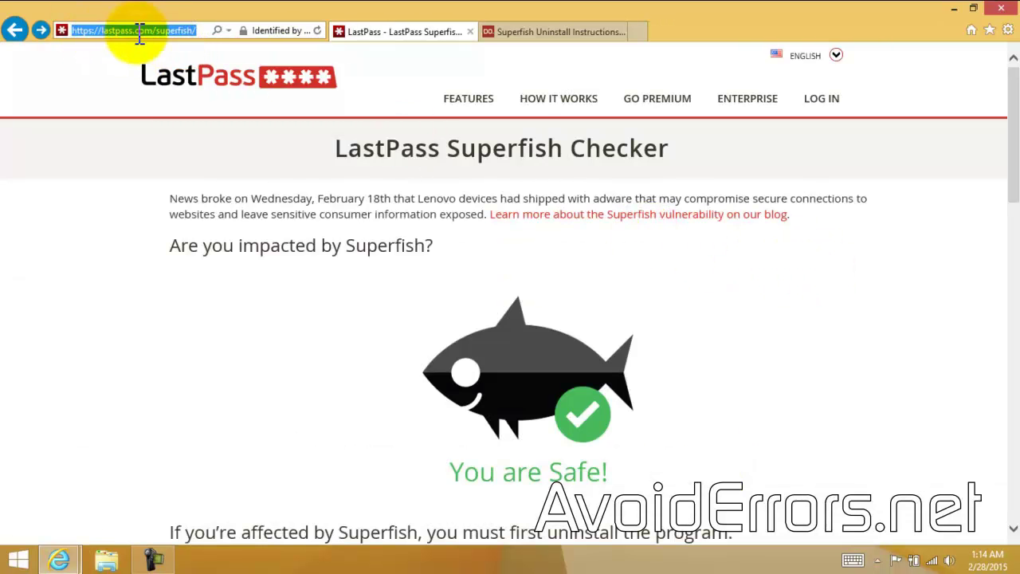
{"action": "left_click", "coordinate": [196, 30]}
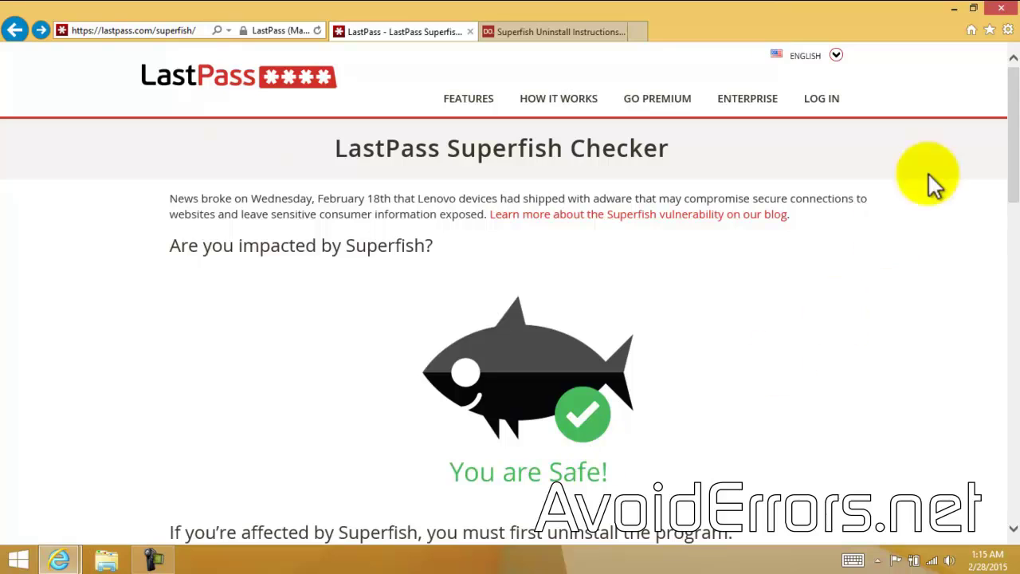
{"action": "left_click_drag", "start_coordinate": [1013, 131], "coordinate": [1012, 207]}
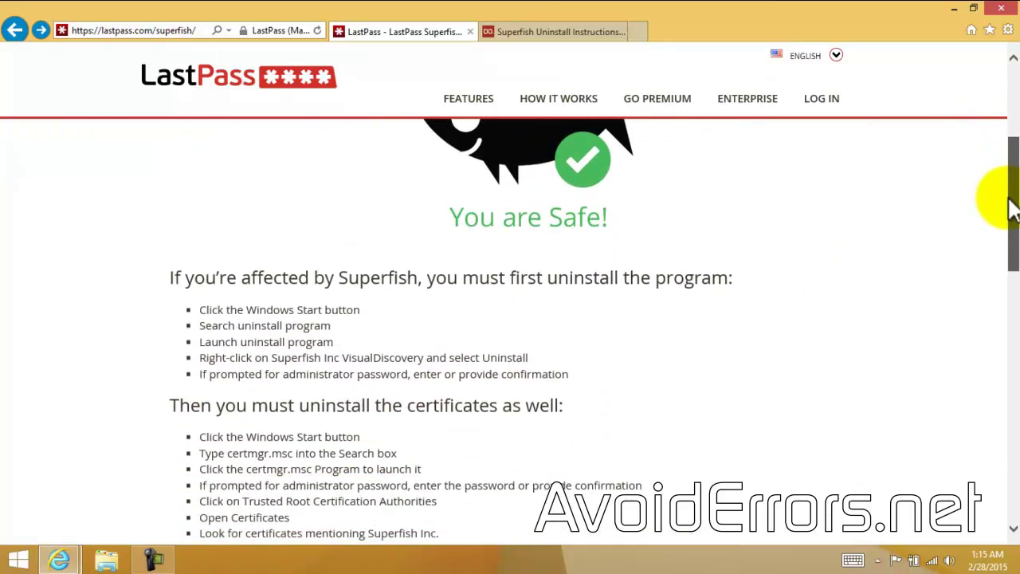
Search Windows for "programs", open Programs and Features, locate Superfish Inc. VisualDiscovery in the installed programs, and close the window
{"action": "left_click", "coordinate": [17, 560]}
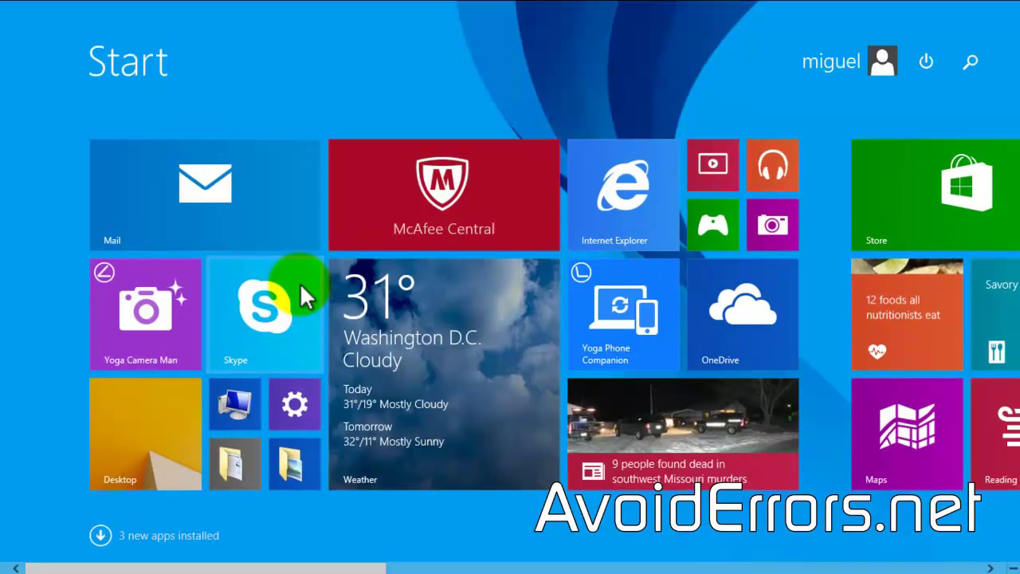
{"action": "type", "text": "pro"}
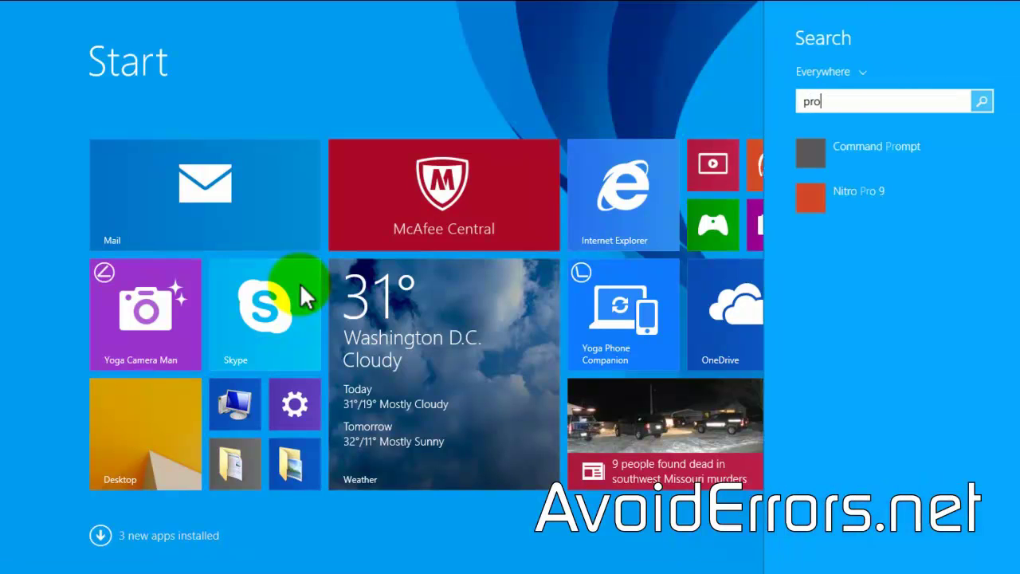
{"action": "type", "text": "grams"}
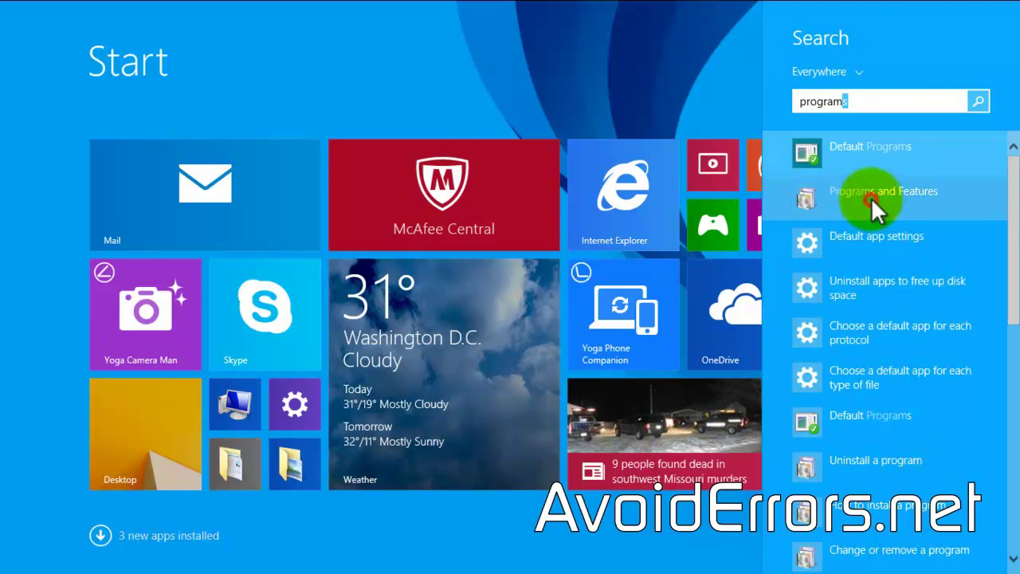
{"action": "left_click", "coordinate": [871, 198]}
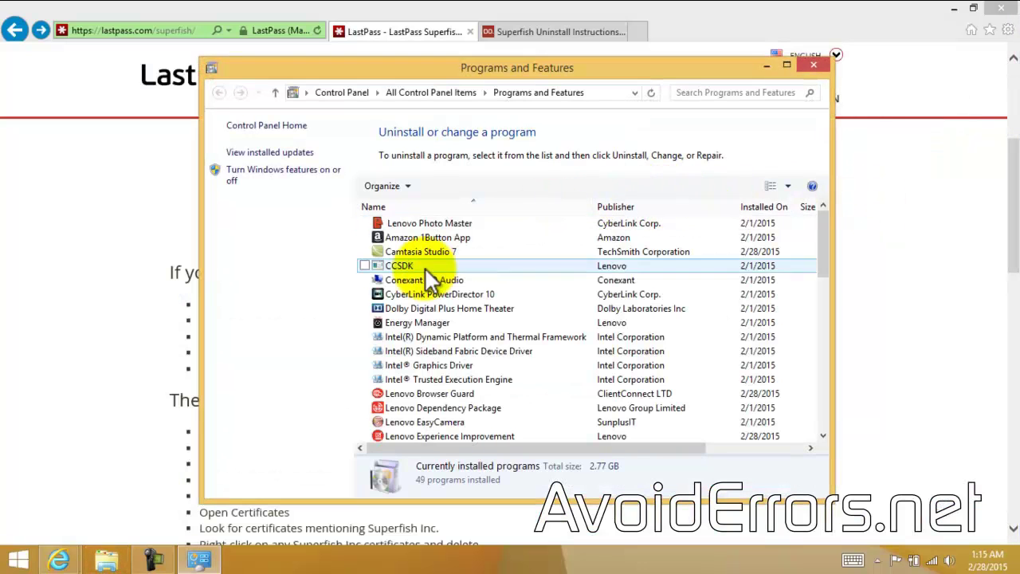
{"action": "left_click_drag", "start_coordinate": [822, 243], "coordinate": [813, 360]}
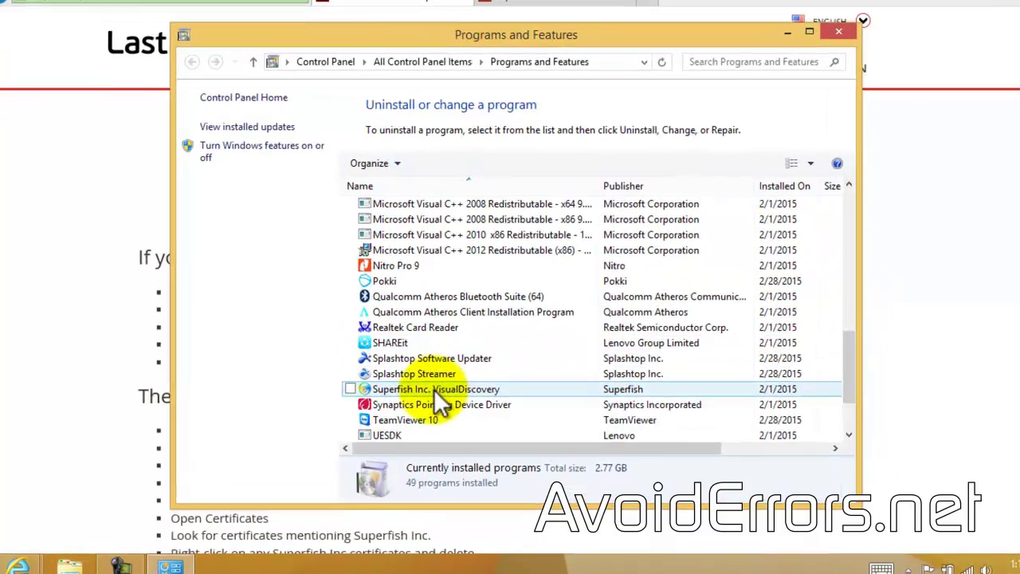
{"action": "left_click", "coordinate": [436, 393]}
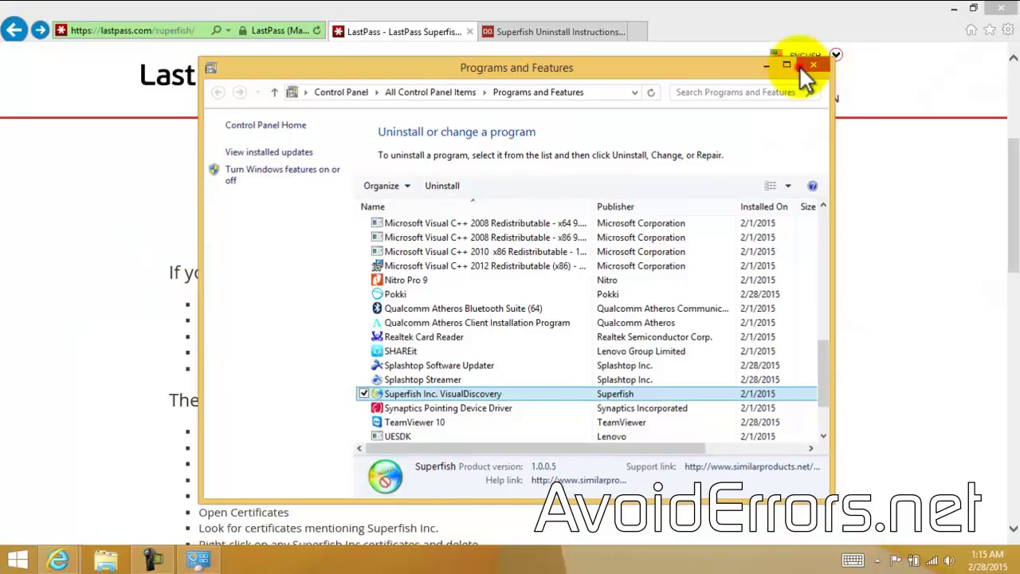
{"action": "left_click", "coordinate": [799, 65]}
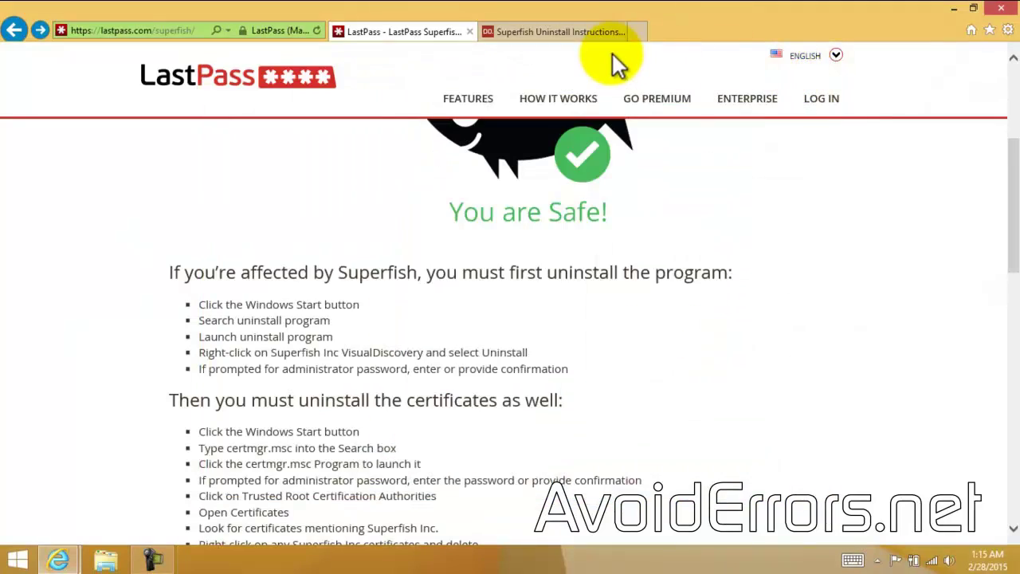
Download and run the Automatic Removal Tool from Lenovo's Superfish Uninstall Instructions page
{"action": "left_click", "coordinate": [516, 32]}
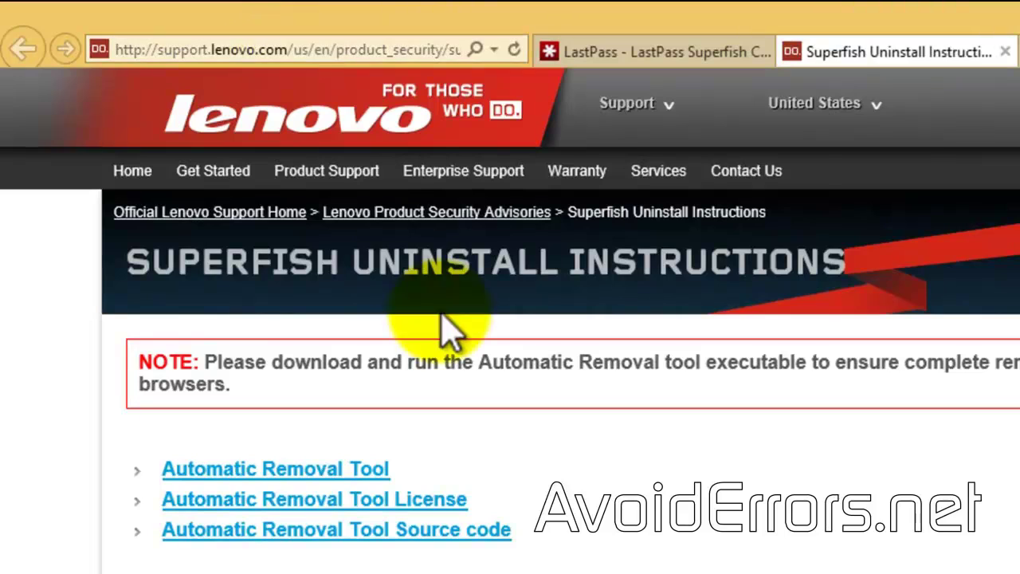
{"action": "left_click", "coordinate": [306, 470]}
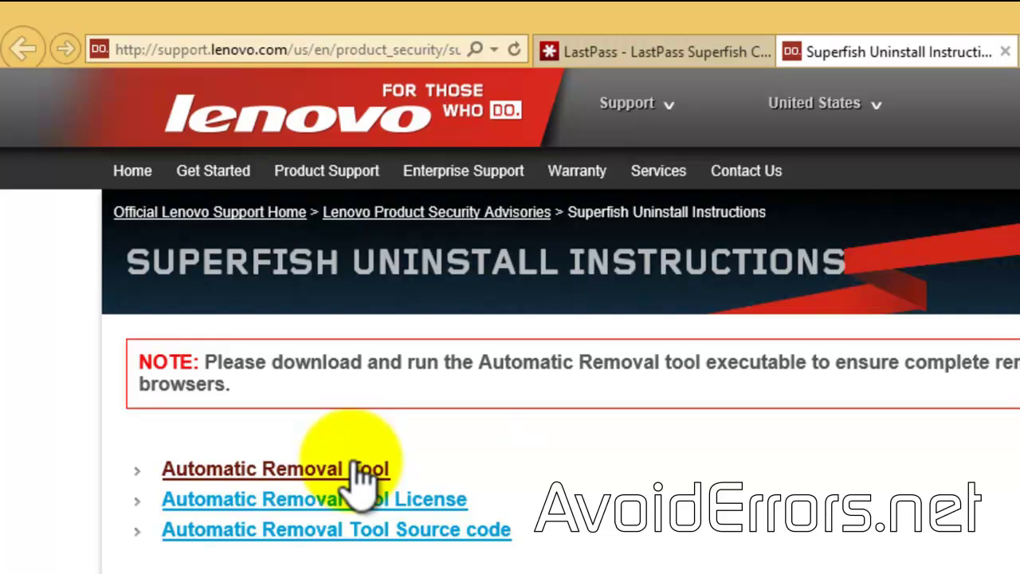
{"action": "left_click", "coordinate": [352, 463]}
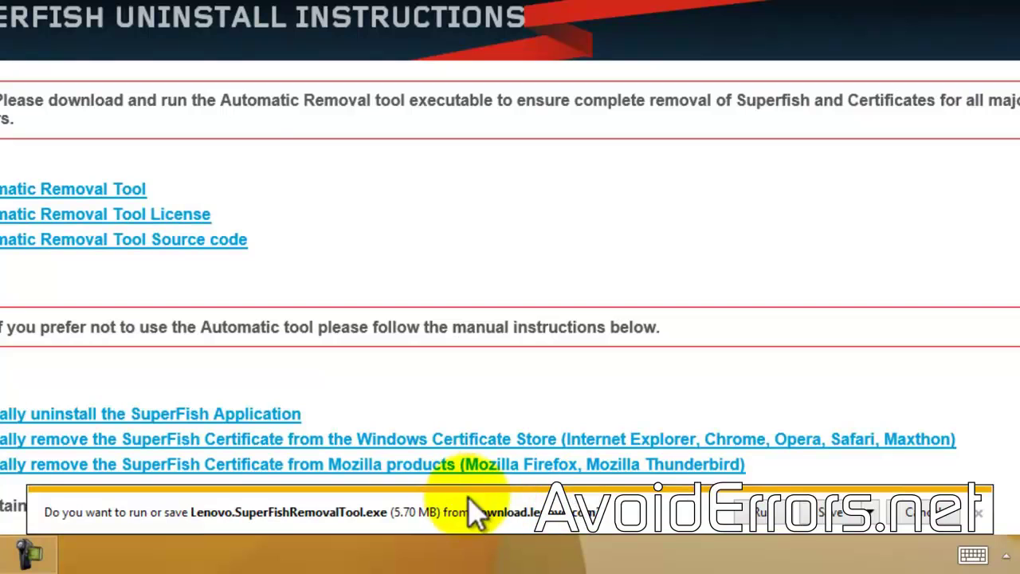
{"action": "left_click", "coordinate": [767, 514]}
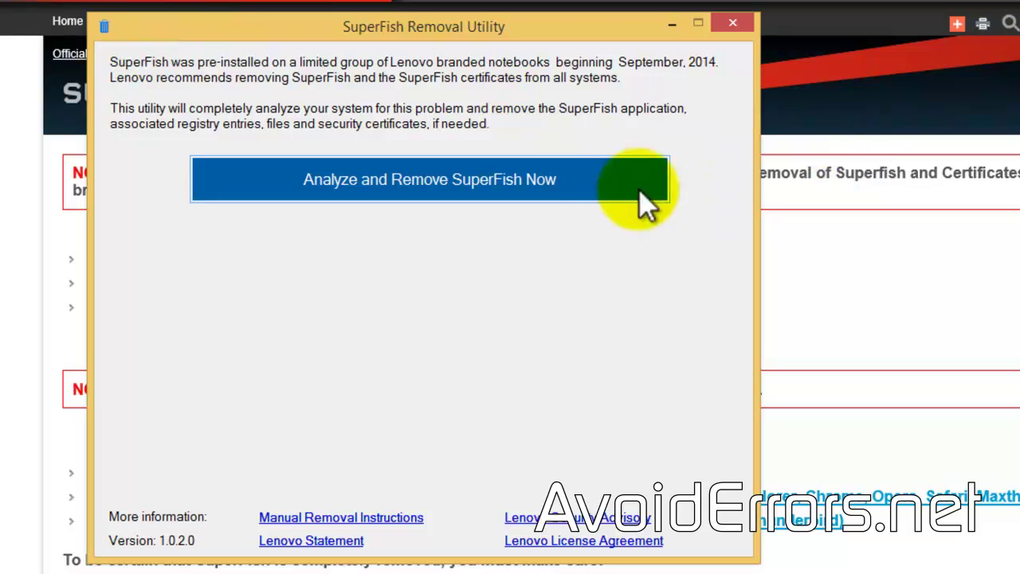
Analyze and remove SuperFish with the removal utility, closing all Internet Explorer tabs for it, and exit the utility when complete
{"action": "left_click", "coordinate": [447, 191]}
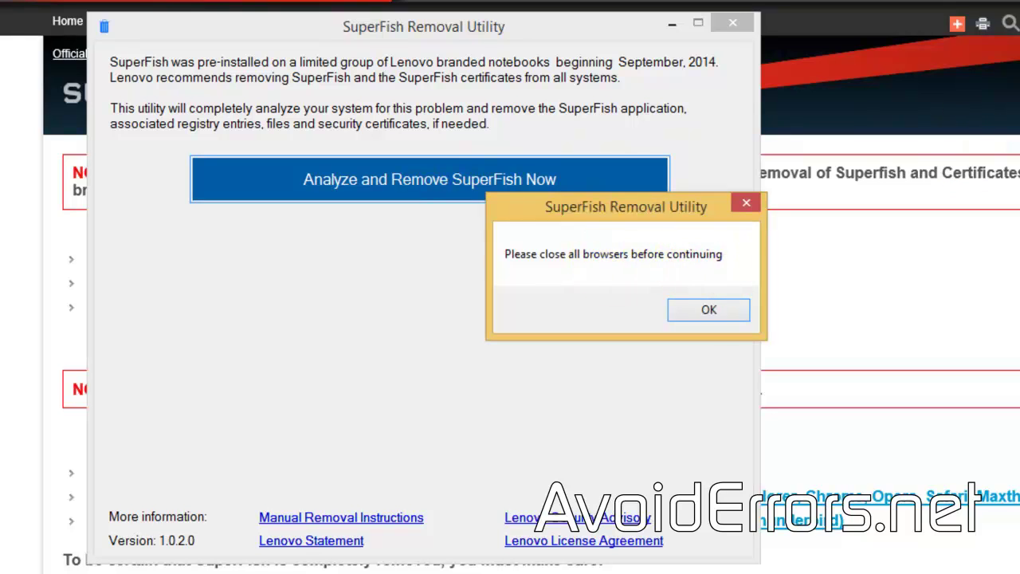
{"action": "key", "text": "alt+F4"}
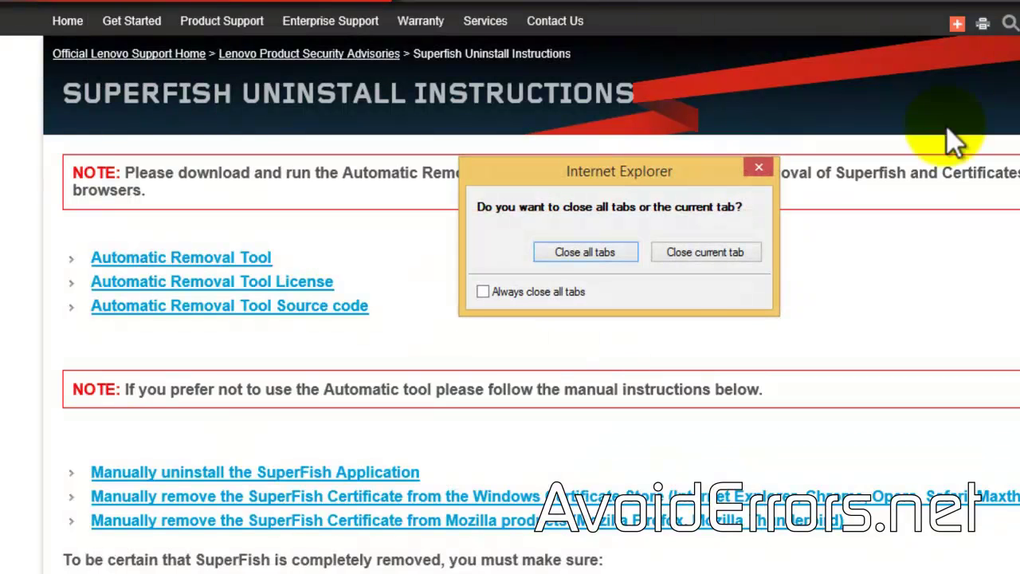
{"action": "left_click", "coordinate": [585, 252]}
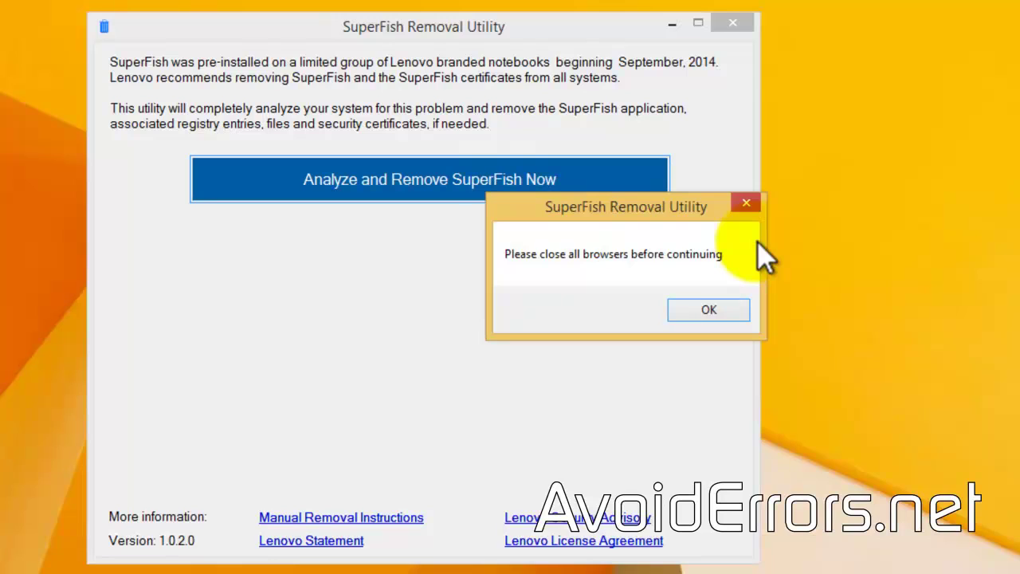
{"action": "left_click", "coordinate": [748, 206]}
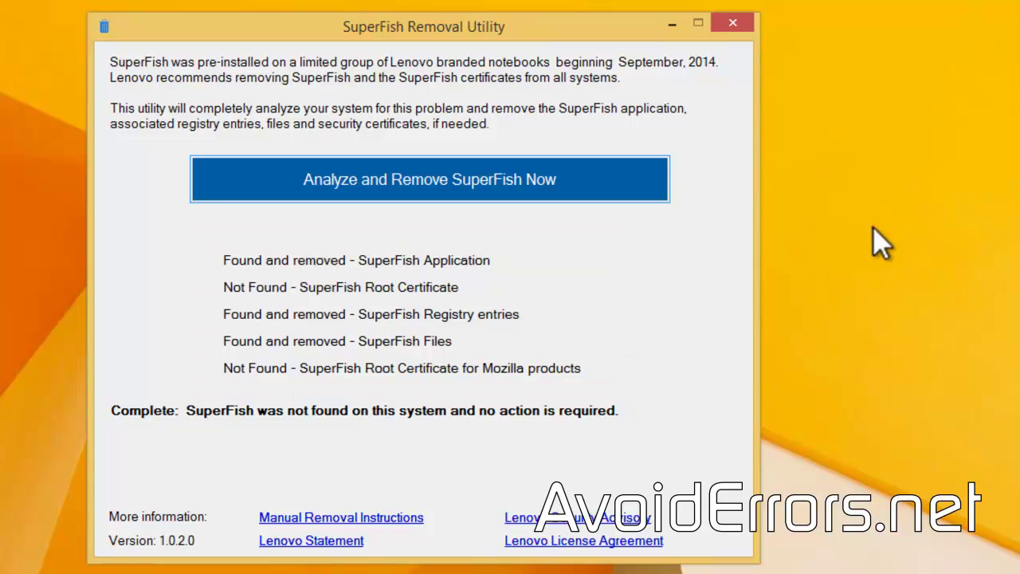
{"action": "left_click", "coordinate": [737, 23]}
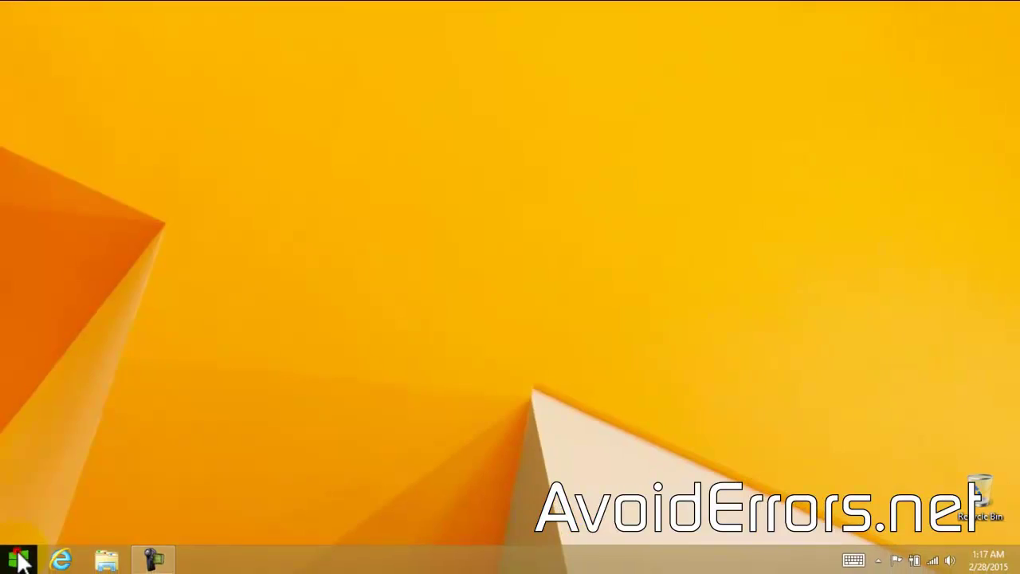
Open Manage computer certificates, check the Trusted Root Certification Authorities certificates for Superfish entries, and close the certificate window
{"action": "left_click", "coordinate": [12, 567]}
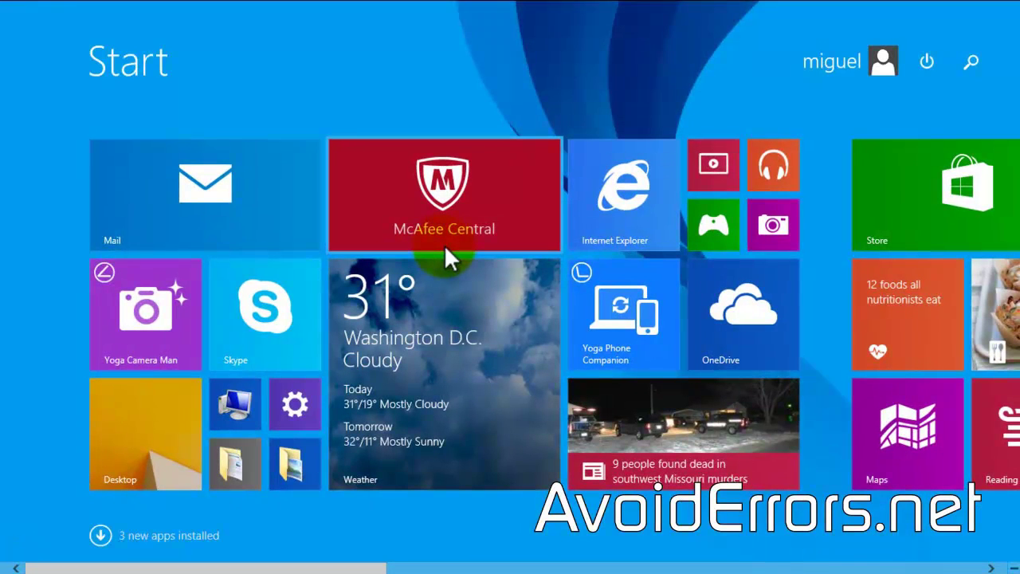
{"action": "type", "text": "certi"}
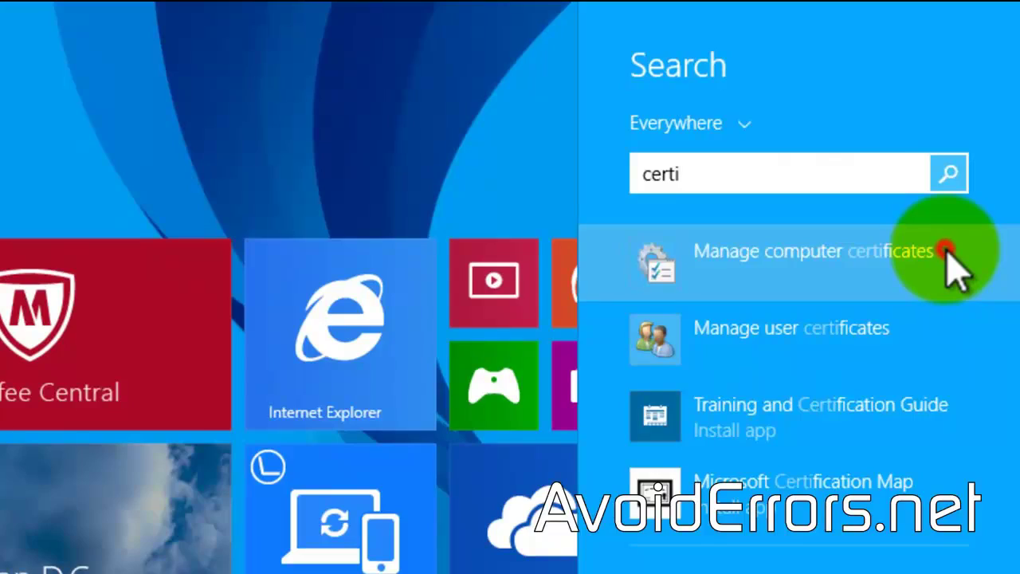
{"action": "left_click", "coordinate": [946, 252]}
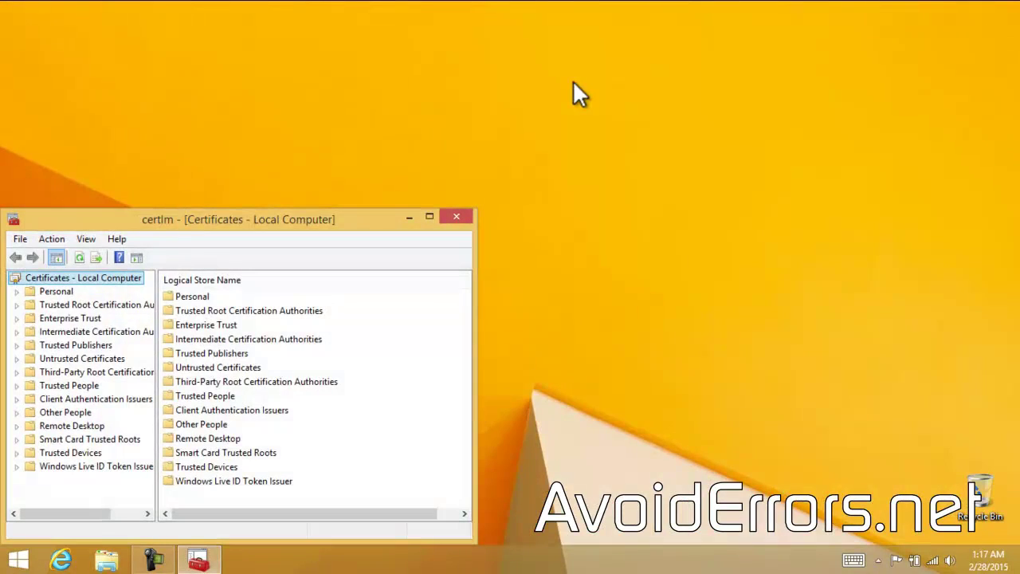
{"action": "left_click_drag", "start_coordinate": [349, 212], "coordinate": [510, 156]}
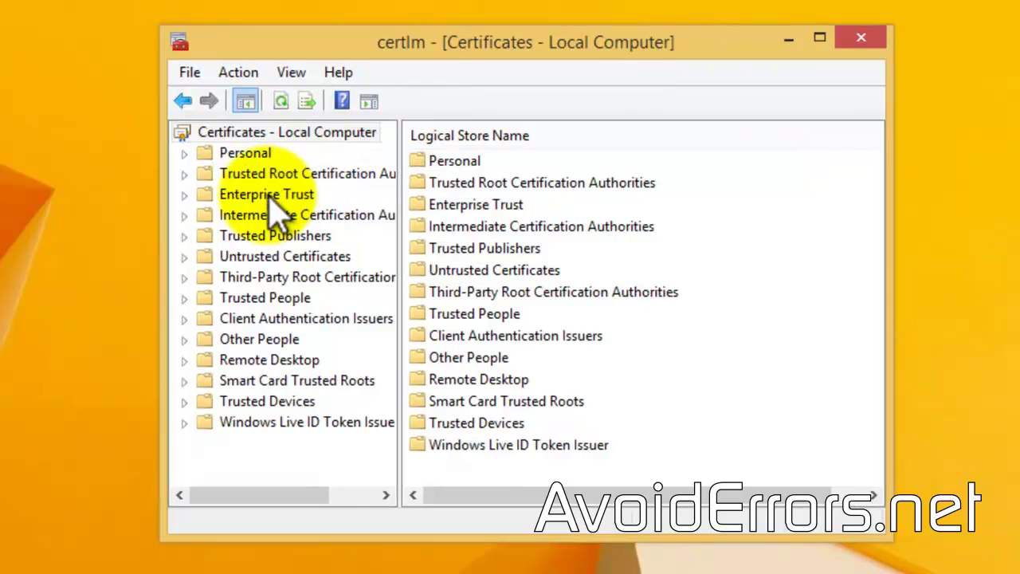
{"action": "left_click", "coordinate": [263, 173]}
{"action": "left_click", "coordinate": [183, 172]}
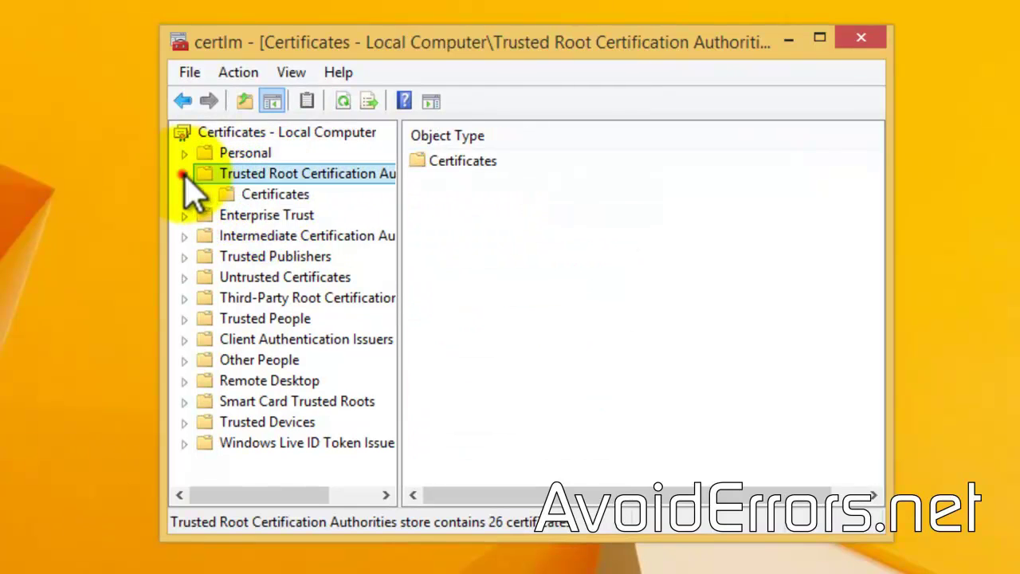
{"action": "left_click", "coordinate": [297, 193]}
{"action": "left_click_drag", "start_coordinate": [876, 193], "coordinate": [865, 315]}
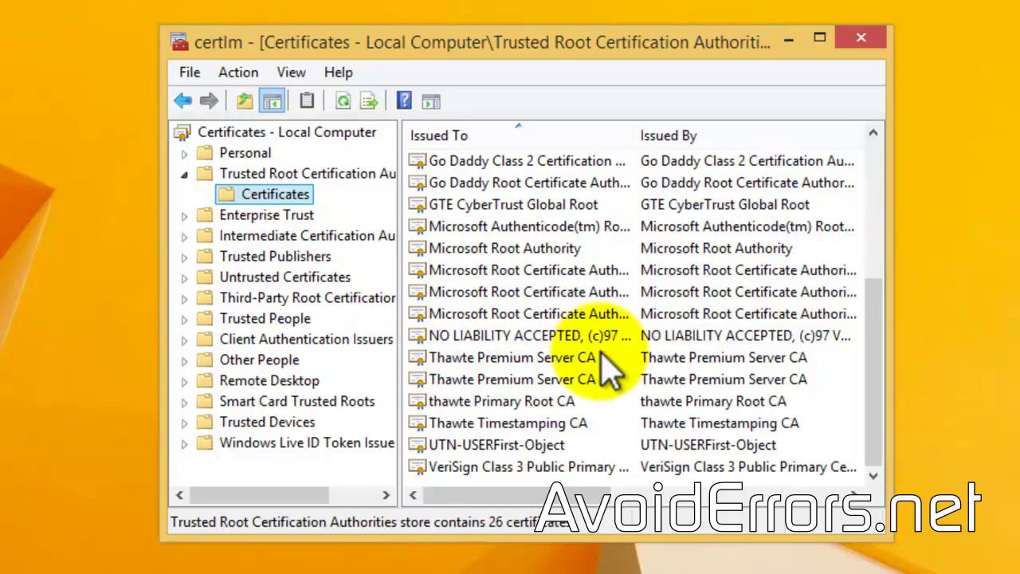
{"action": "left_click", "coordinate": [861, 40]}
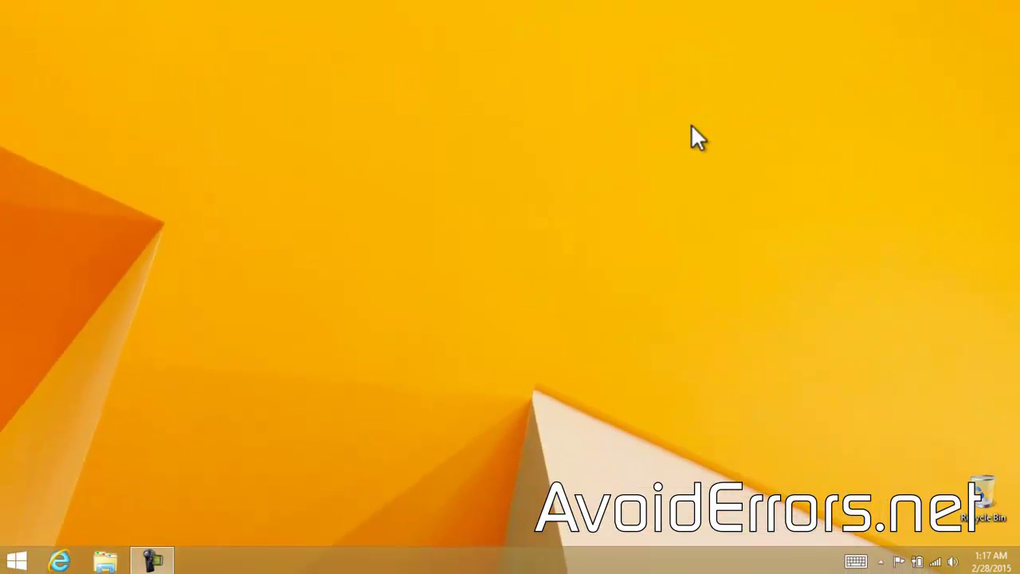
Reopen Programs and Features and check the installed programs list for any remaining Superfish entry
{"action": "left_click", "coordinate": [18, 560]}
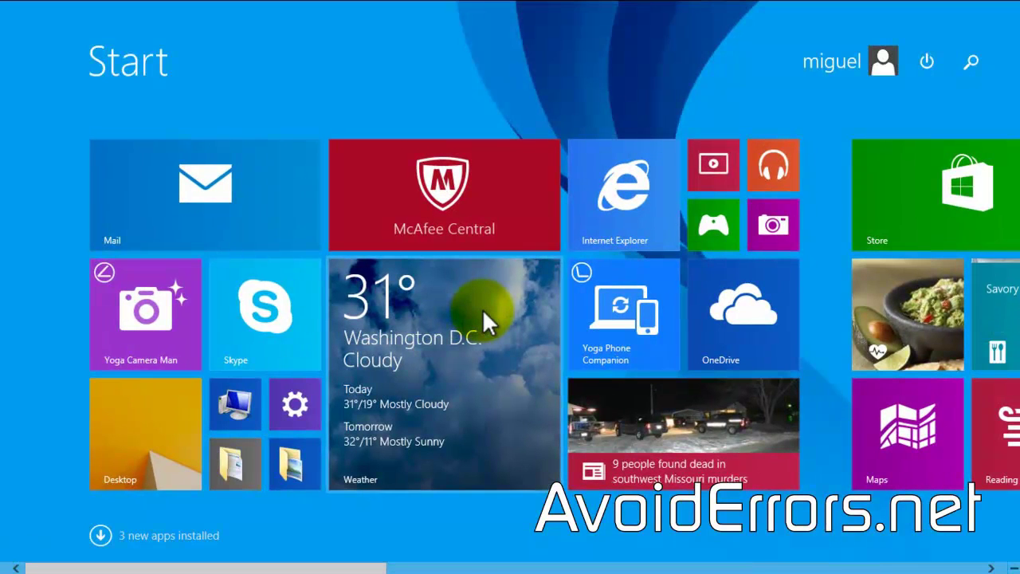
{"action": "type", "text": "programs"}
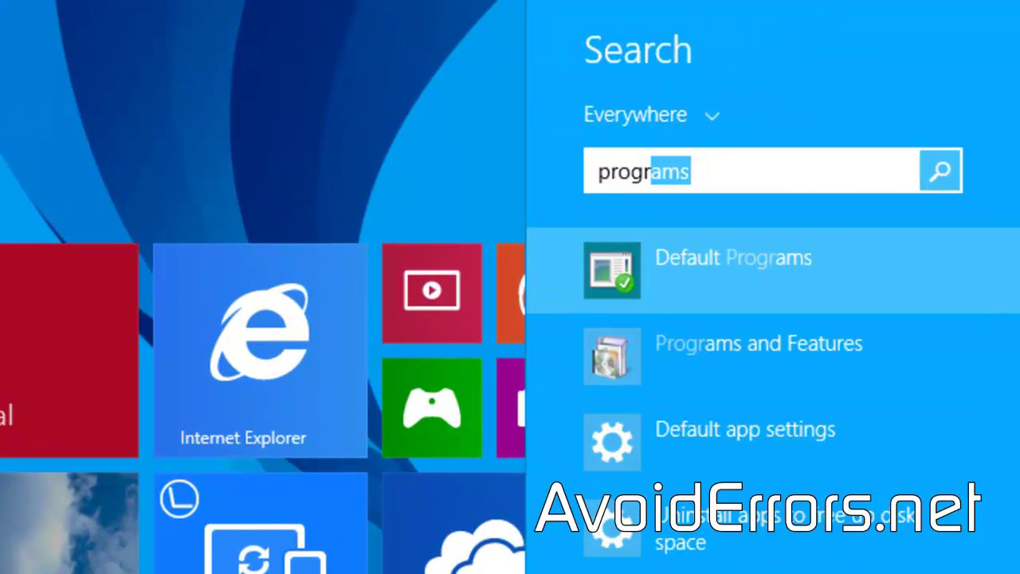
{"action": "left_click", "coordinate": [649, 353]}
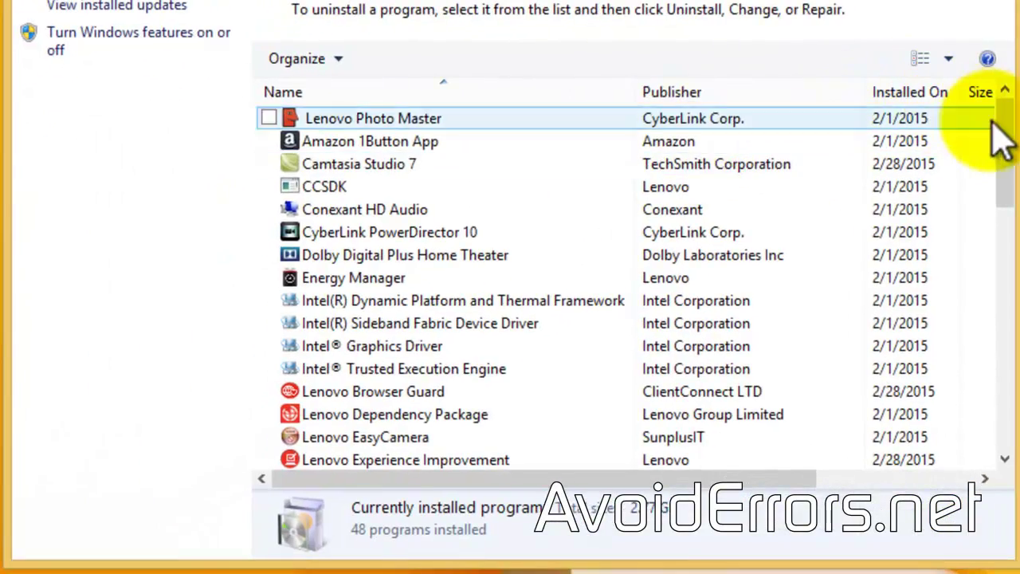
{"action": "left_click_drag", "start_coordinate": [737, 331], "coordinate": [739, 396]}
{"action": "left_click_drag", "start_coordinate": [1001, 177], "coordinate": [972, 368]}
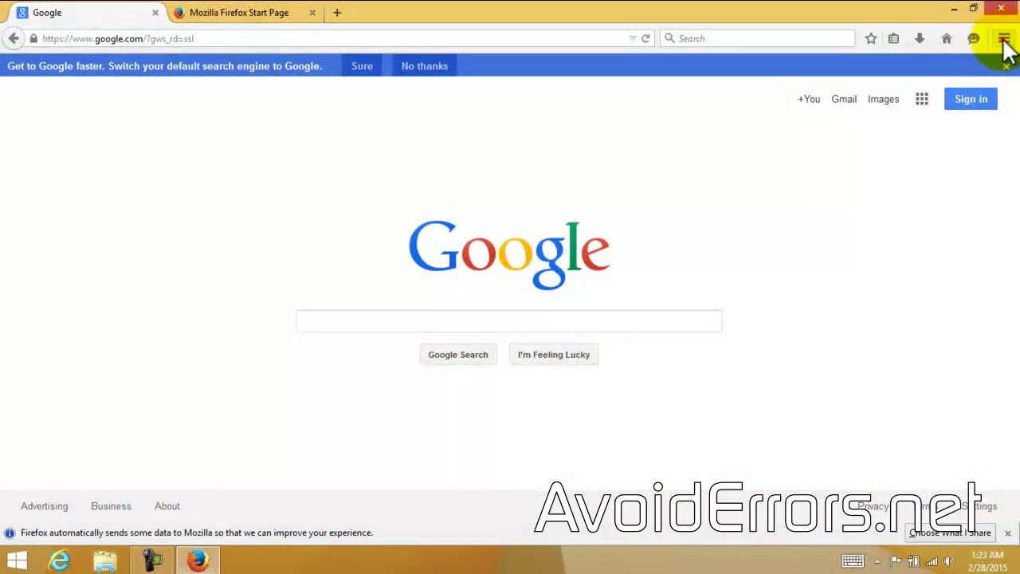
In Firefox, view the certificates from the advanced options and look through the certificate authorities for a Superfish entry
{"action": "left_click", "coordinate": [1004, 40]}
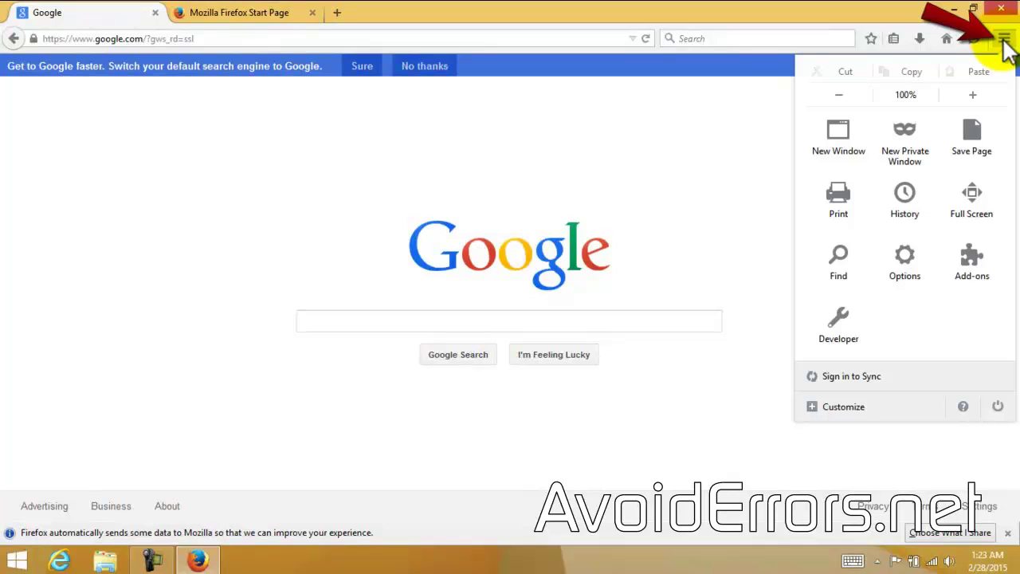
{"action": "left_click", "coordinate": [900, 266]}
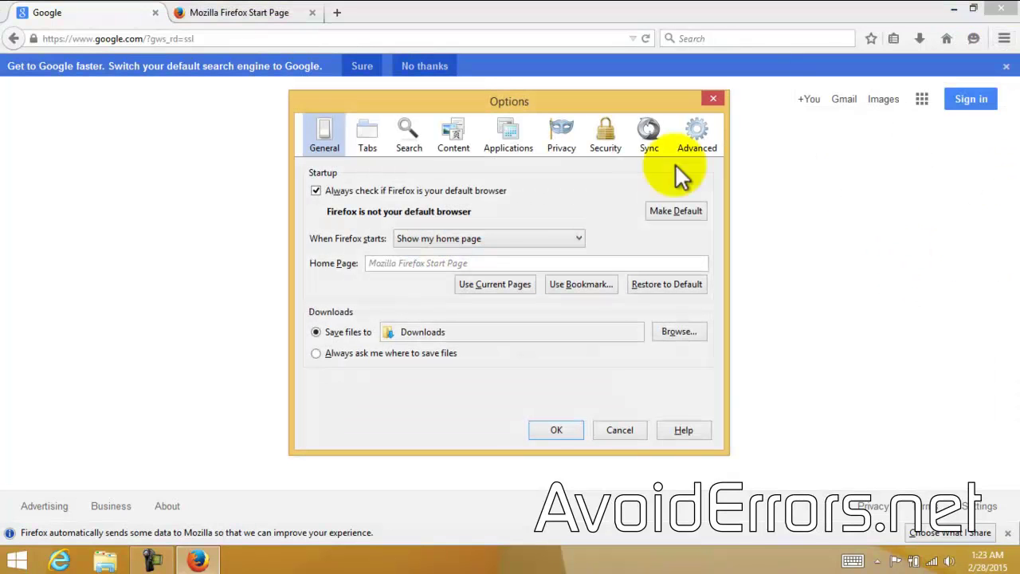
{"action": "left_click", "coordinate": [695, 134]}
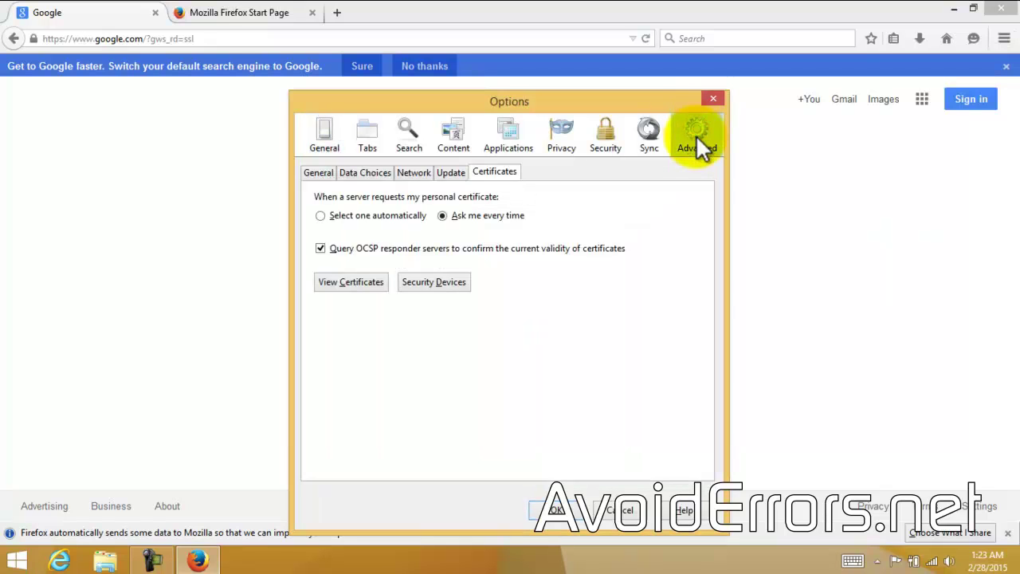
{"action": "left_click", "coordinate": [349, 282]}
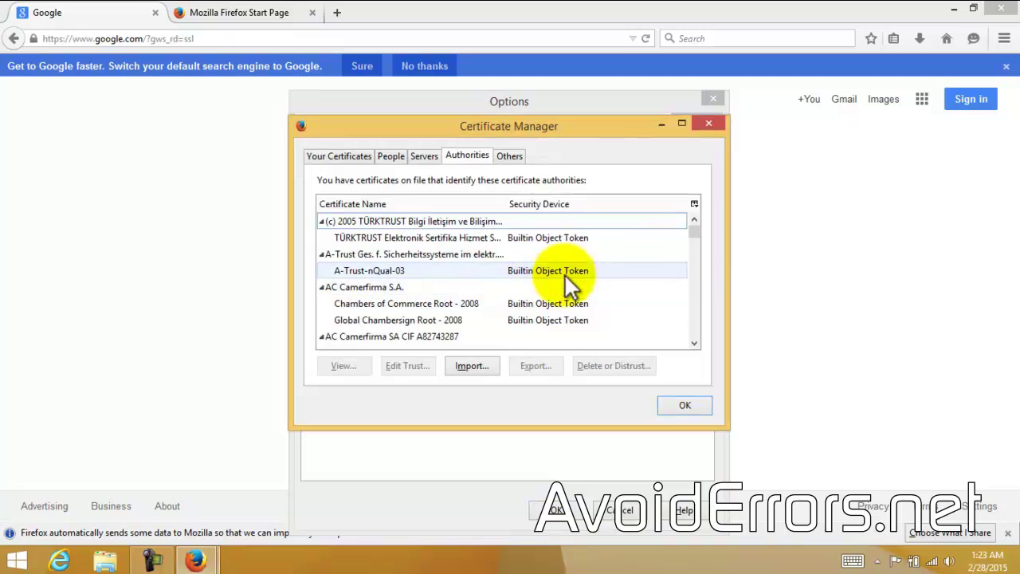
{"action": "left_click_drag", "start_coordinate": [696, 230], "coordinate": [695, 307]}
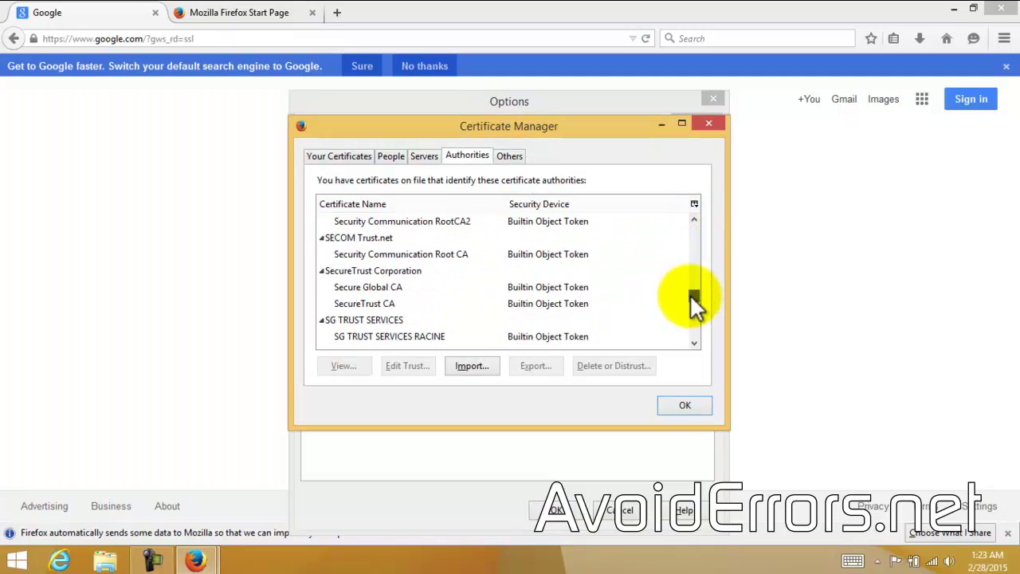
Recheck the certificate authorities from the Japanese entries through the S and T names for any Superfish certificate
{"action": "scroll", "coordinate": [493, 271], "scroll_direction": "up", "scroll_amount": 3}
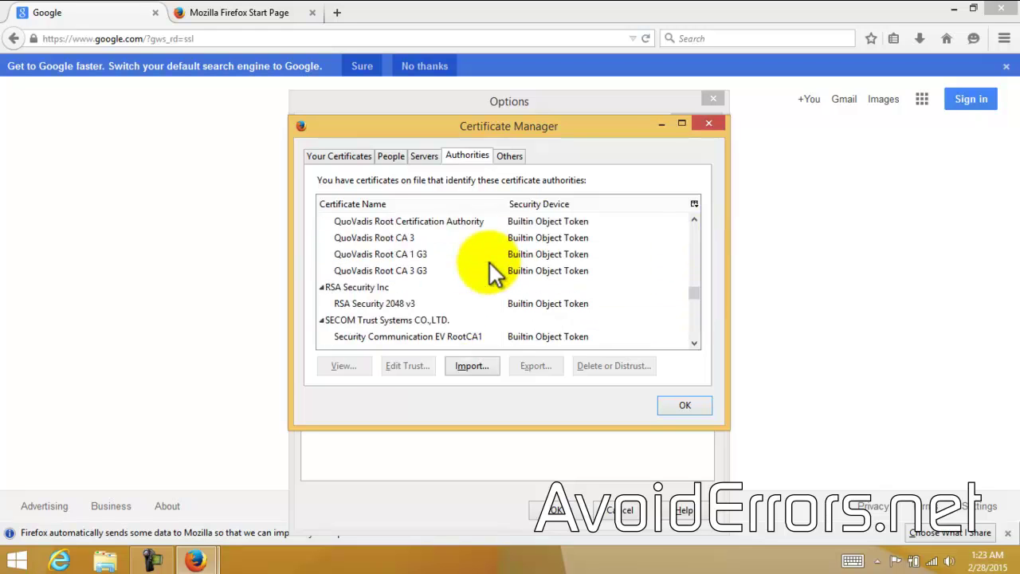
{"action": "scroll", "coordinate": [493, 271], "scroll_direction": "up", "scroll_amount": 7}
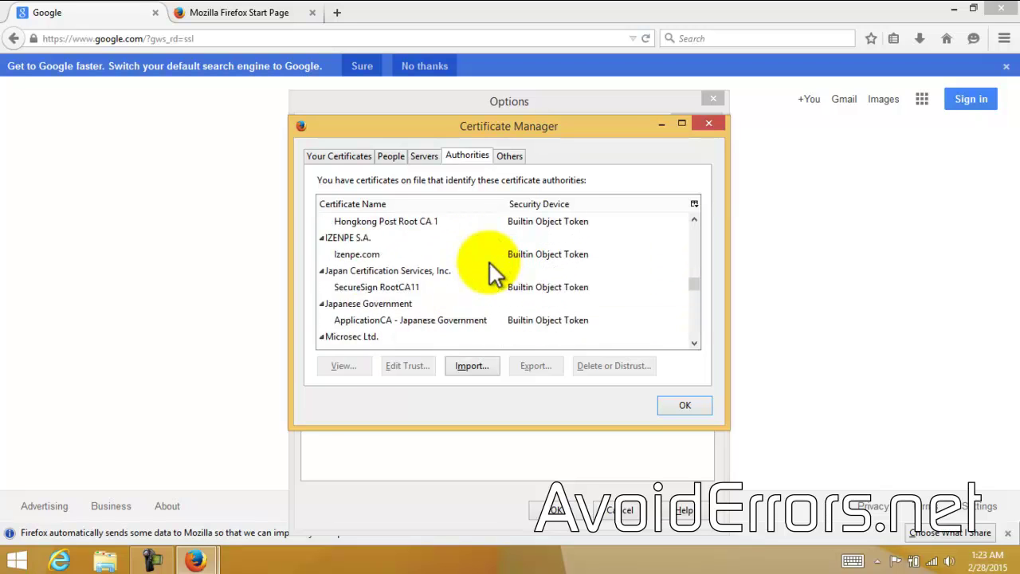
{"action": "scroll", "coordinate": [492, 271], "scroll_direction": "down", "scroll_amount": 4}
{"action": "scroll", "coordinate": [493, 271], "scroll_direction": "down", "scroll_amount": 6}
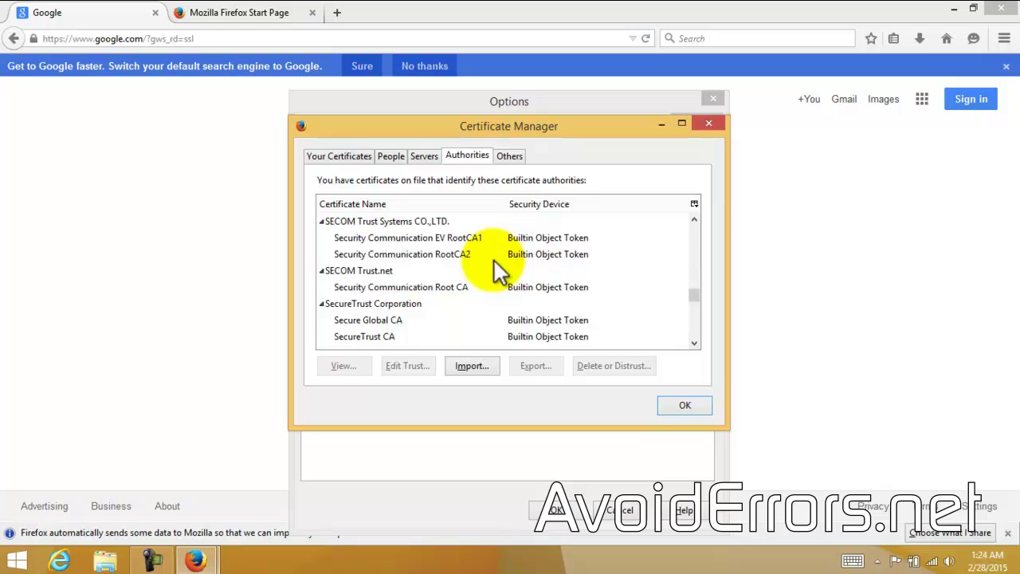
{"action": "scroll", "coordinate": [493, 268], "scroll_direction": "down", "scroll_amount": 8}
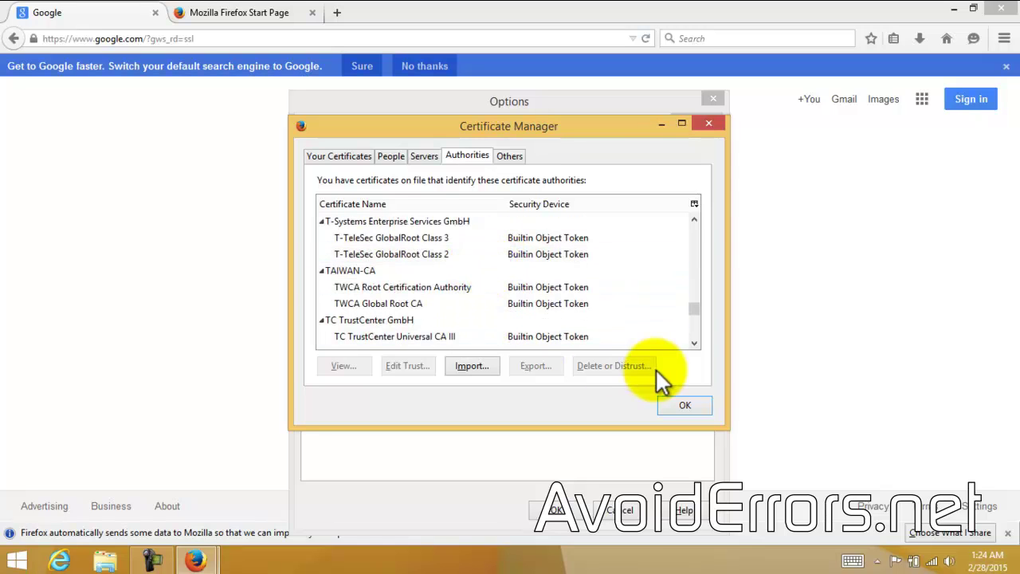
Close the Certificate Manager and Options dialogs, and exit Firefox, closing both open tabs
{"action": "left_click", "coordinate": [682, 406]}
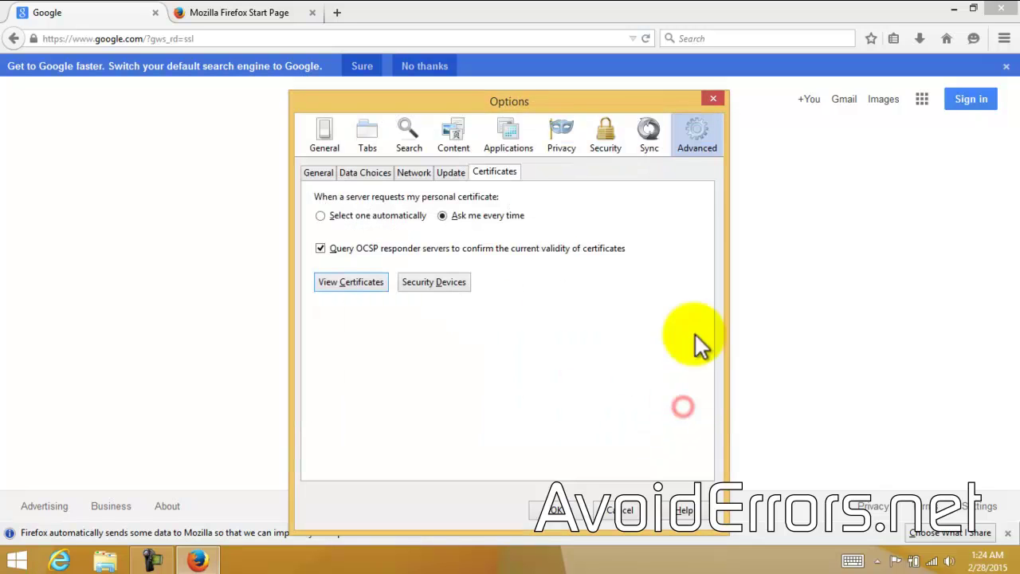
{"action": "left_click", "coordinate": [711, 95]}
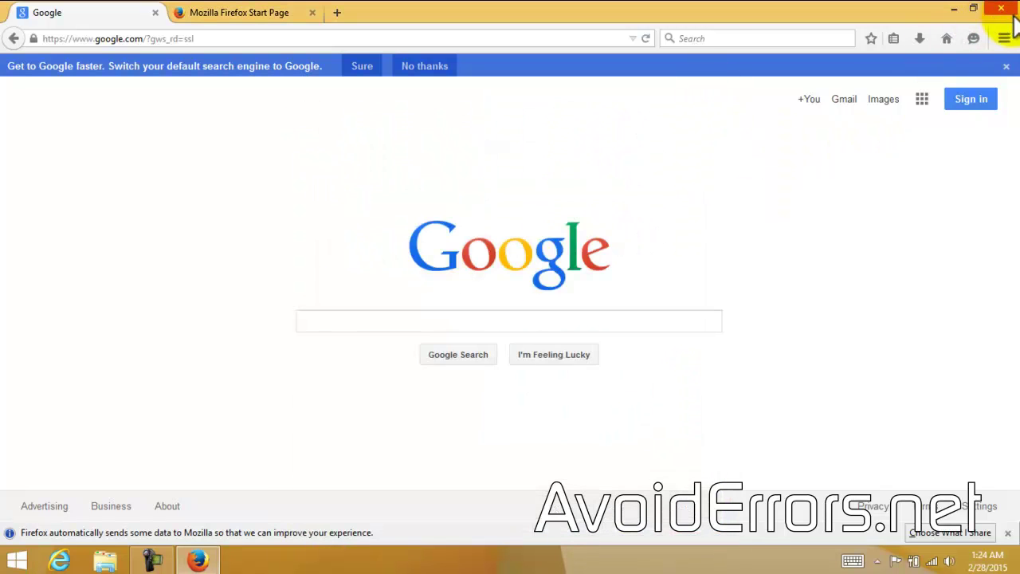
{"action": "left_click", "coordinate": [1002, 10]}
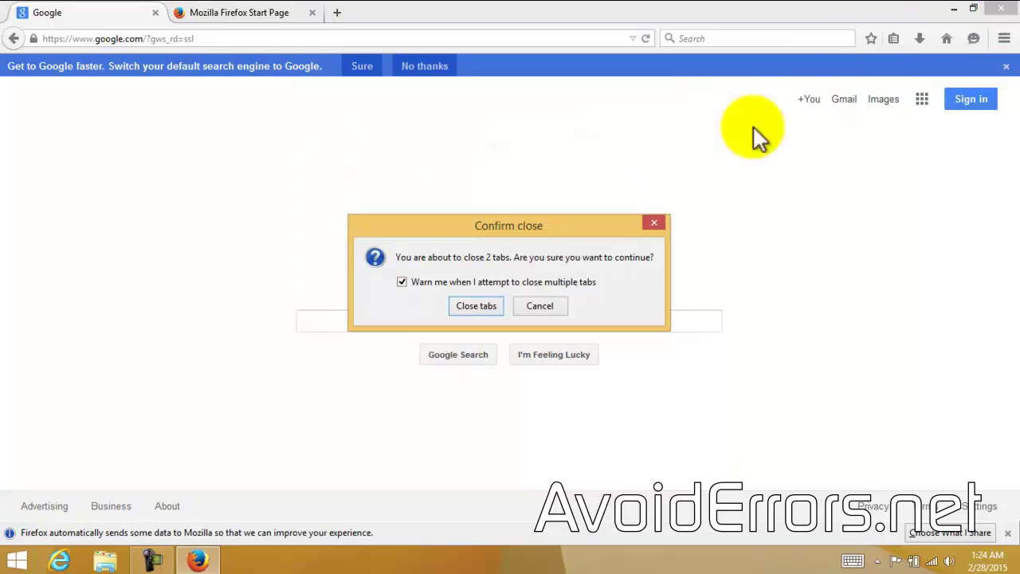
{"action": "left_click", "coordinate": [478, 309]}
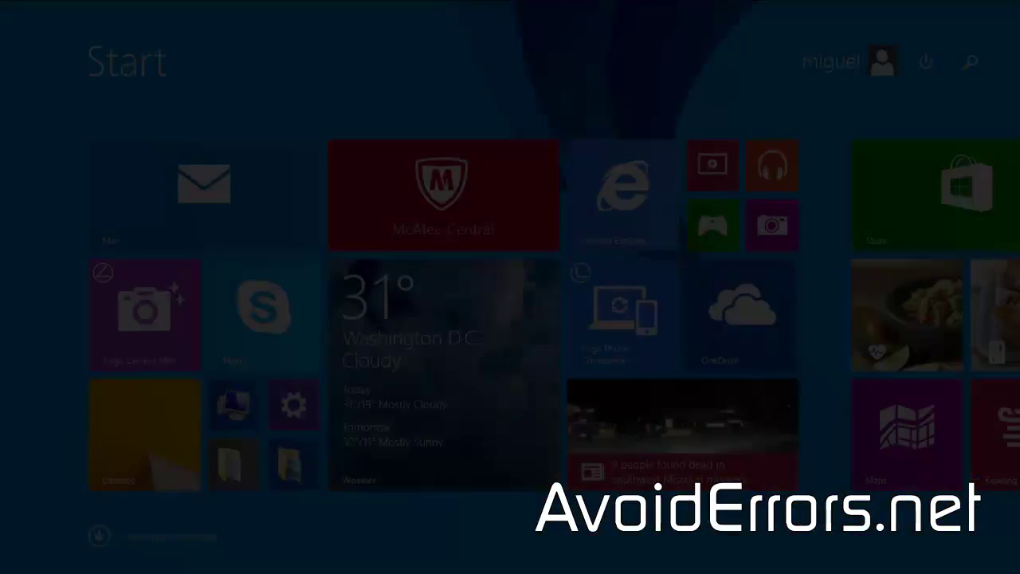
Search Windows for "restore" from the Start screen and open the Create a restore point settings
{"action": "type", "text": "restor"}
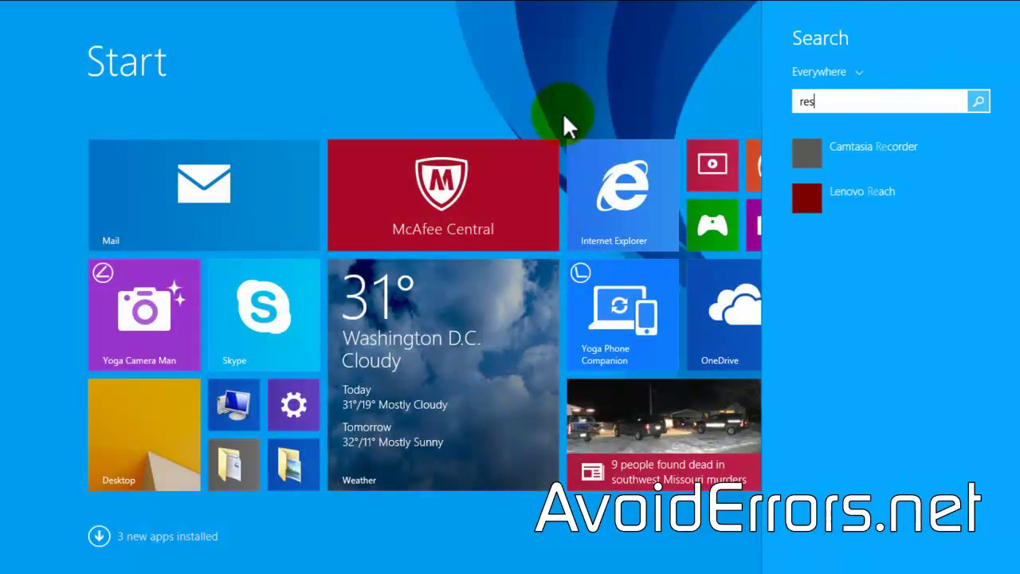
{"action": "type", "text": "e"}
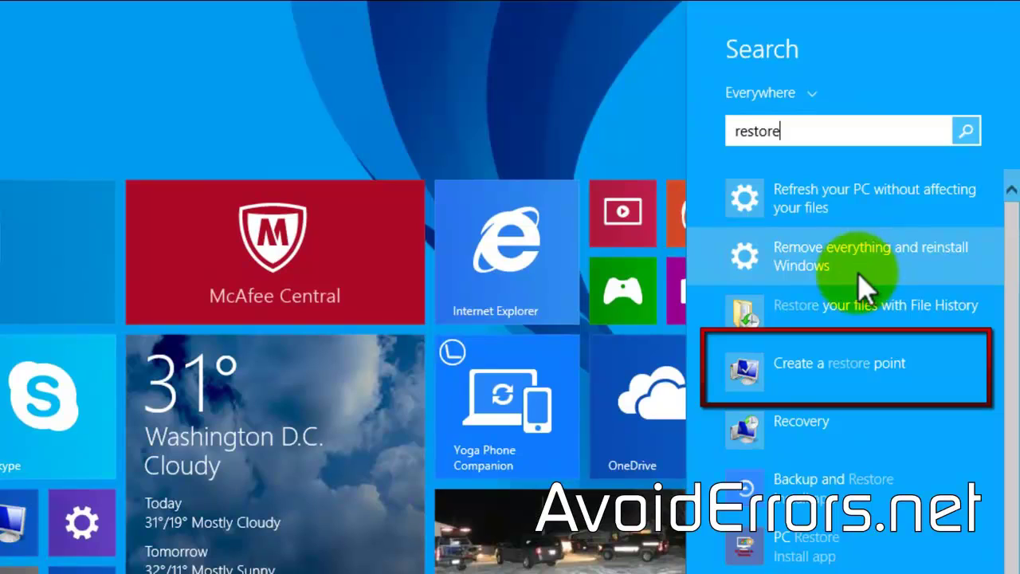
{"action": "left_click", "coordinate": [857, 380]}
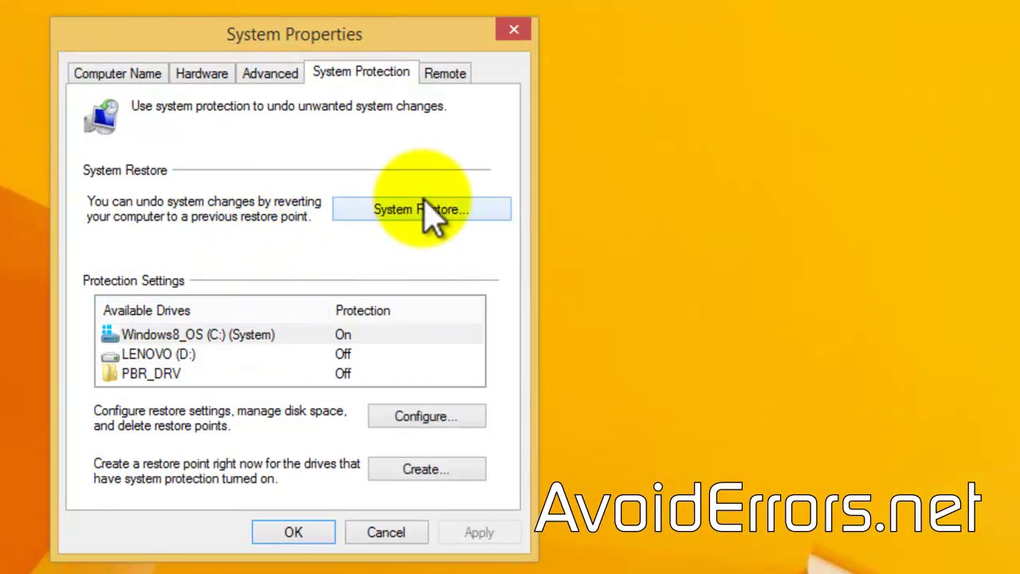
Create a system restore point described as "Removed Superfish" and close System Properties
{"action": "left_click", "coordinate": [426, 470]}
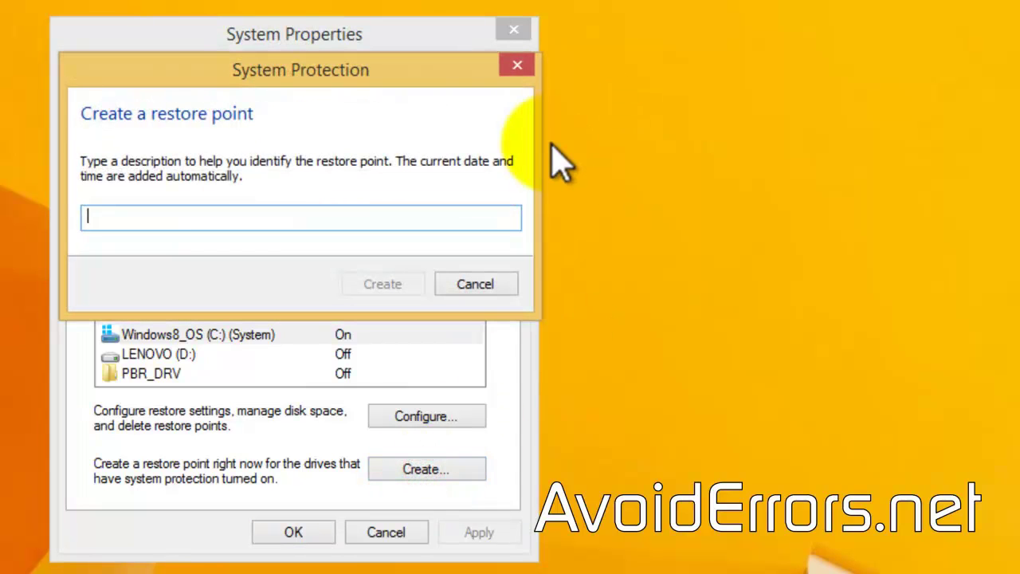
{"action": "type", "text": "Removed Superfl"}
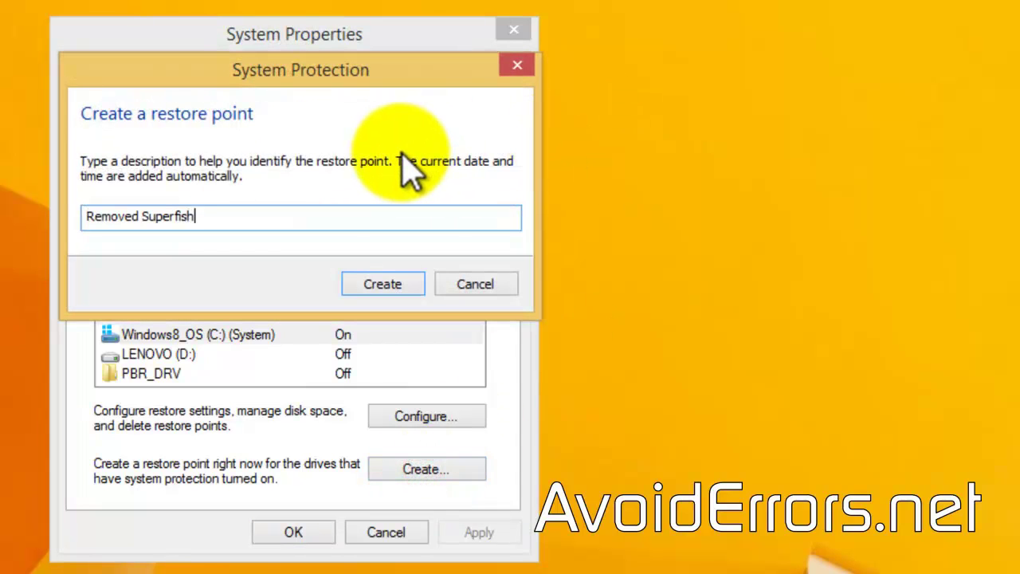
{"action": "left_click", "coordinate": [384, 284]}
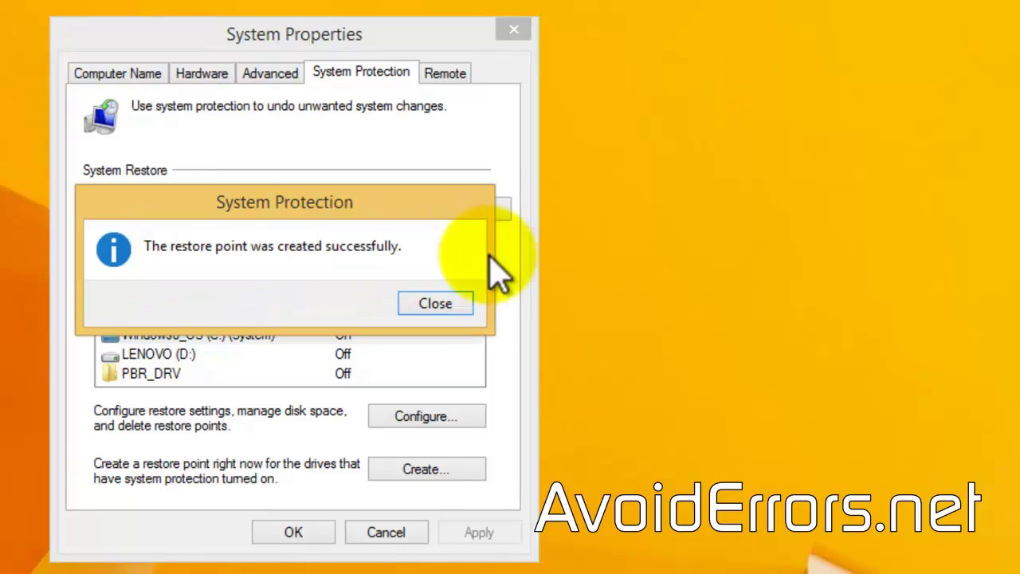
{"action": "left_click", "coordinate": [453, 301]}
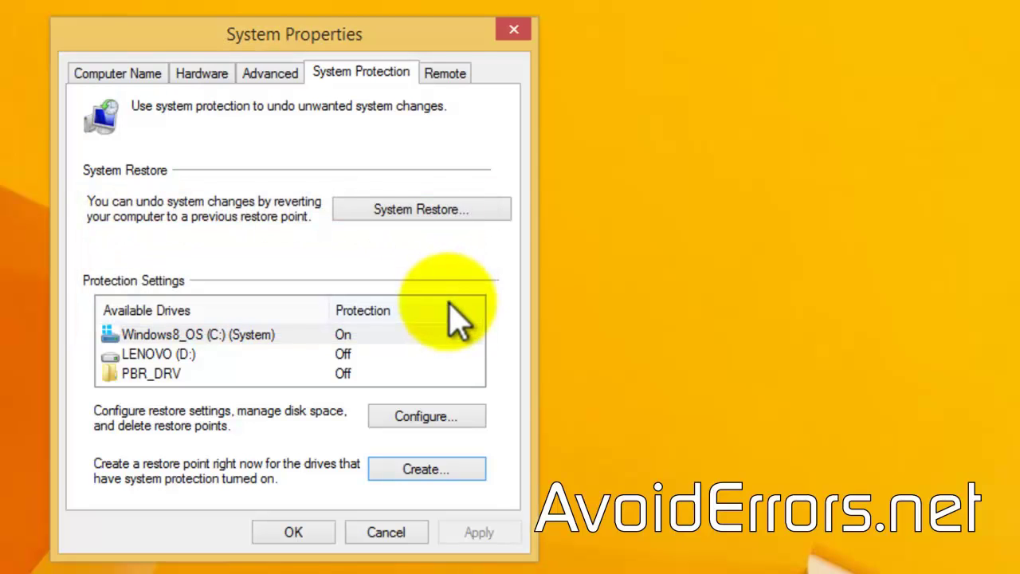
{"action": "left_click", "coordinate": [514, 31]}
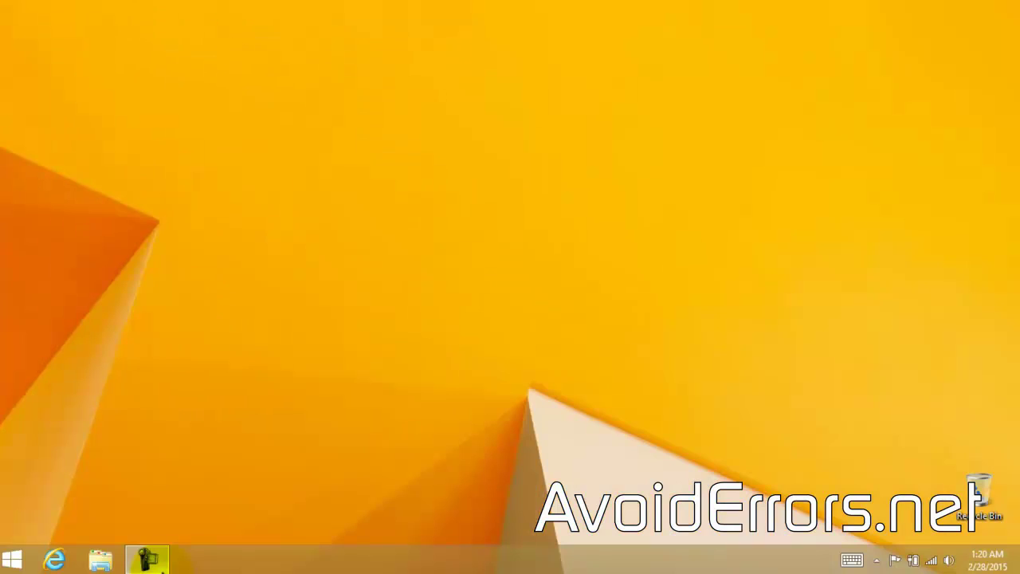